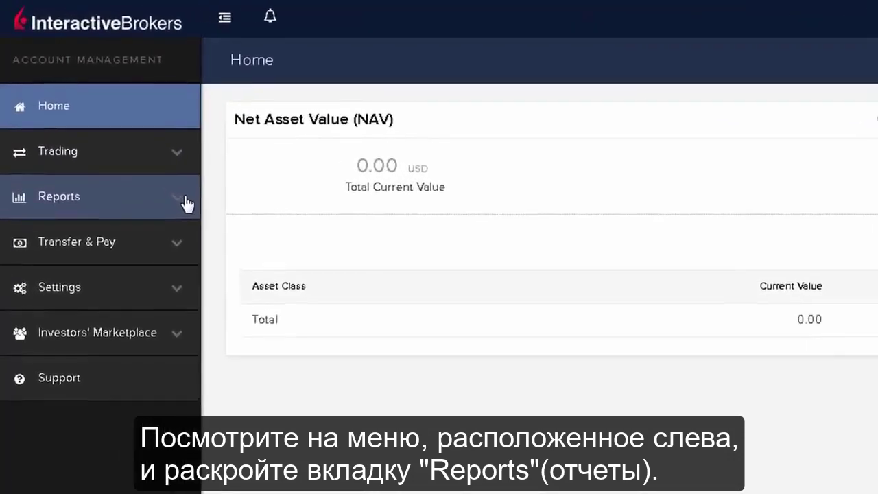
Expand Reports in the left menu and go to PortfolioAnalyst
{"action": "left_click", "coordinate": [185, 203]}
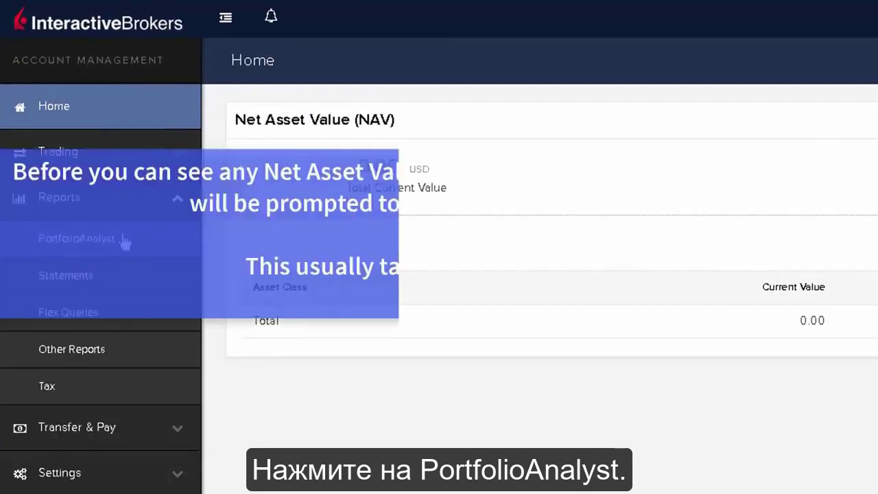
{"action": "left_click", "coordinate": [123, 240]}
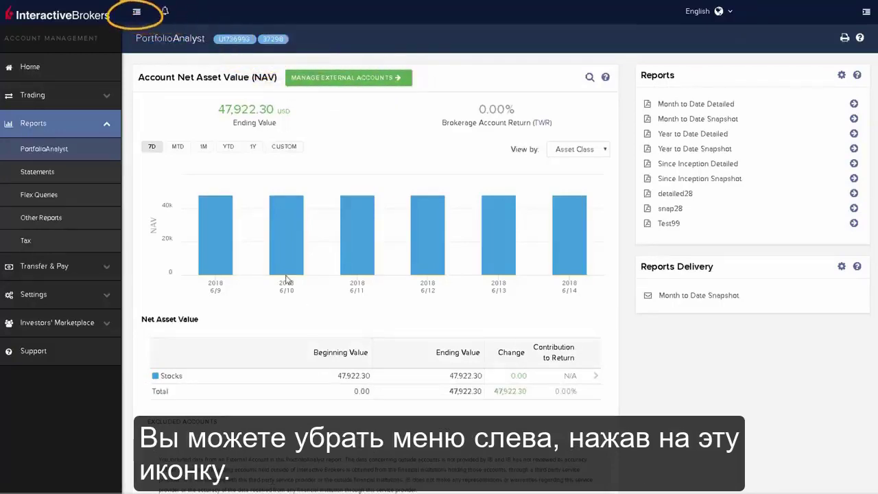
Collapse the sidebar and load PortfolioAnalyst for the first account in the Accounts panel
{"action": "mouse_move", "coordinate": [286, 277]}
{"action": "left_click", "coordinate": [137, 12]}
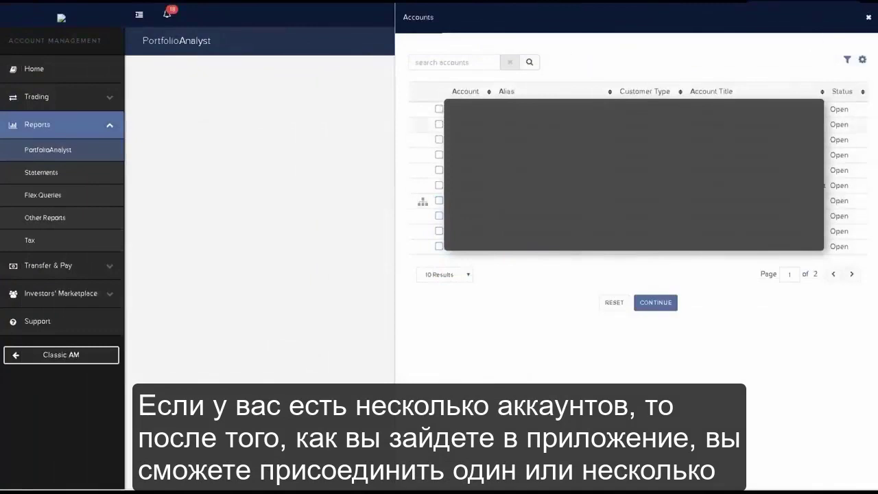
{"action": "left_click", "coordinate": [439, 109]}
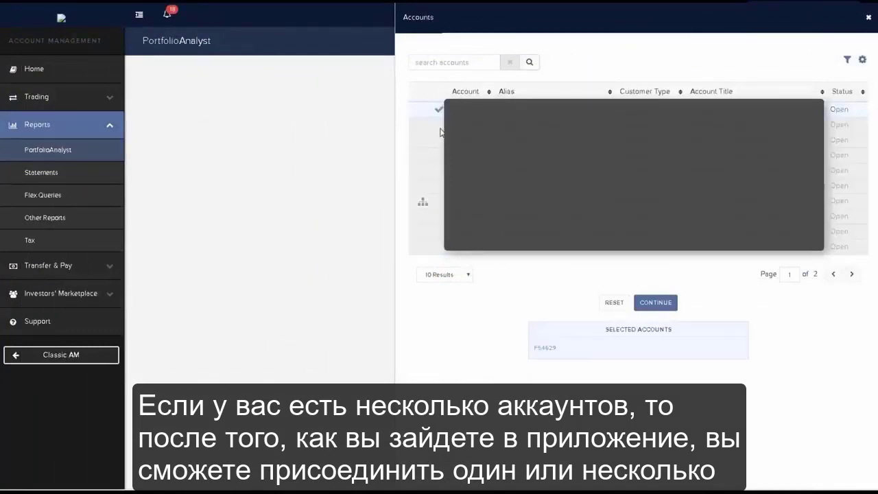
{"action": "left_click", "coordinate": [638, 302]}
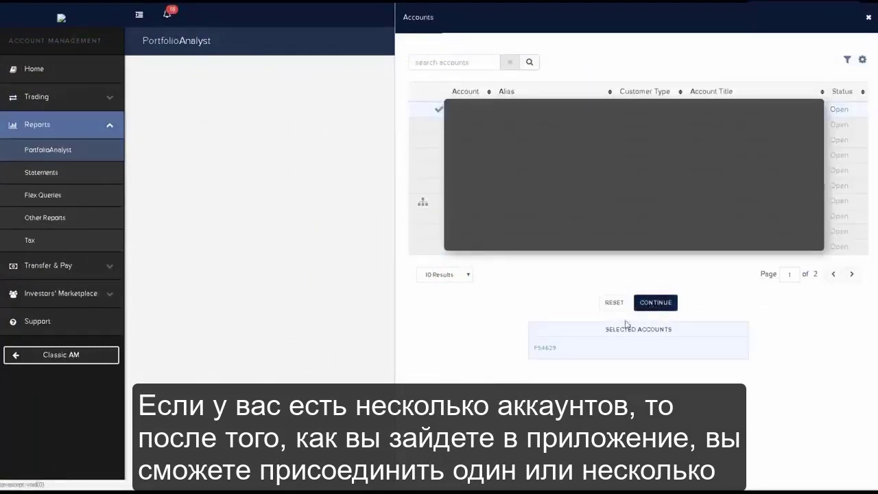
{"action": "left_click", "coordinate": [660, 304]}
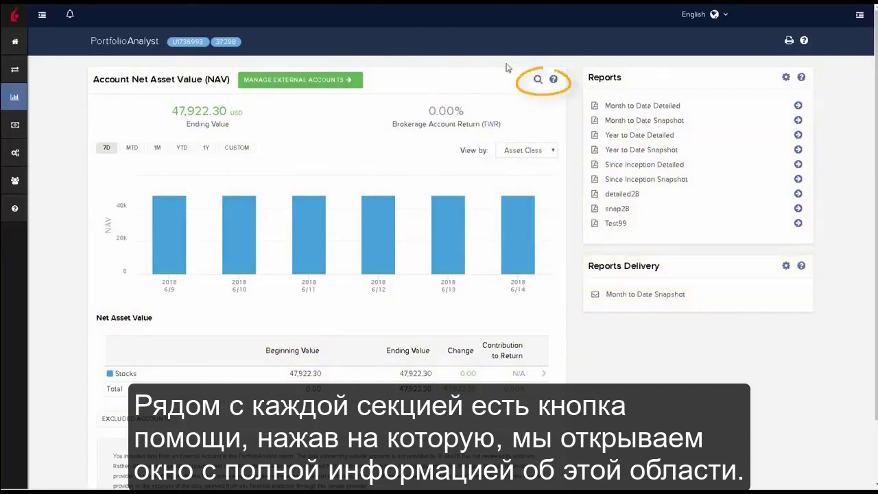
{"action": "left_click", "coordinate": [554, 81]}
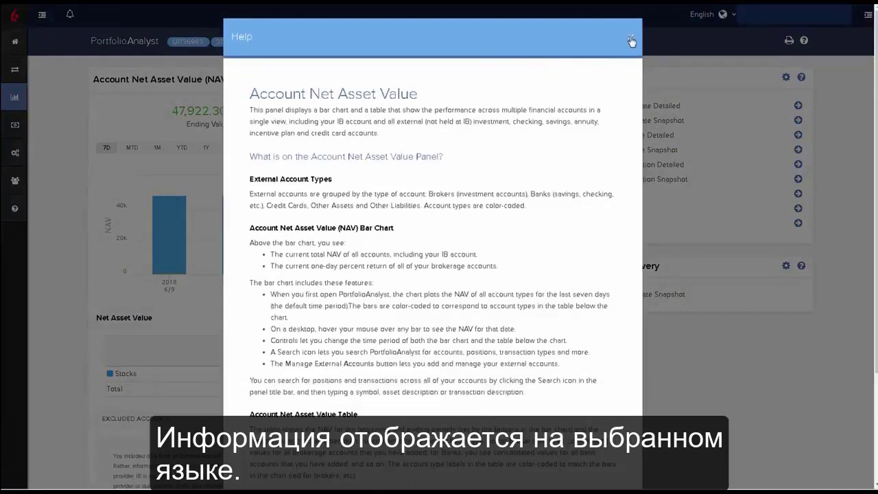
{"action": "left_click", "coordinate": [630, 40]}
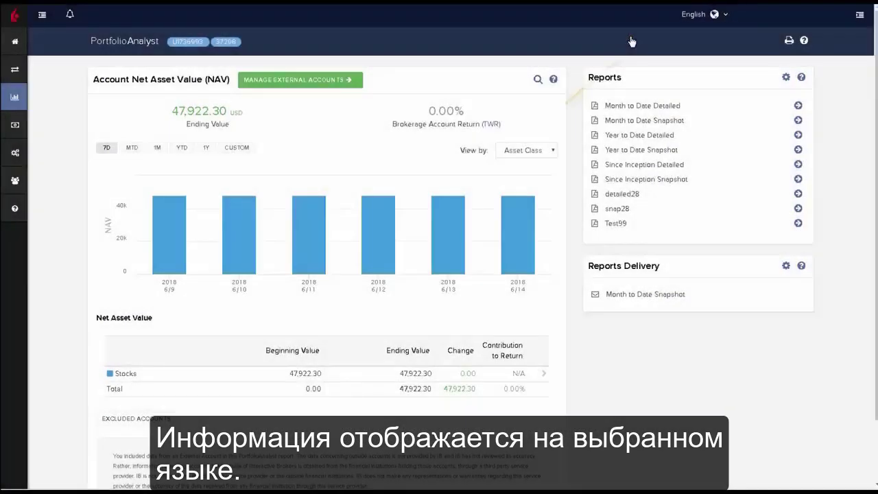
{"action": "left_click", "coordinate": [726, 15]}
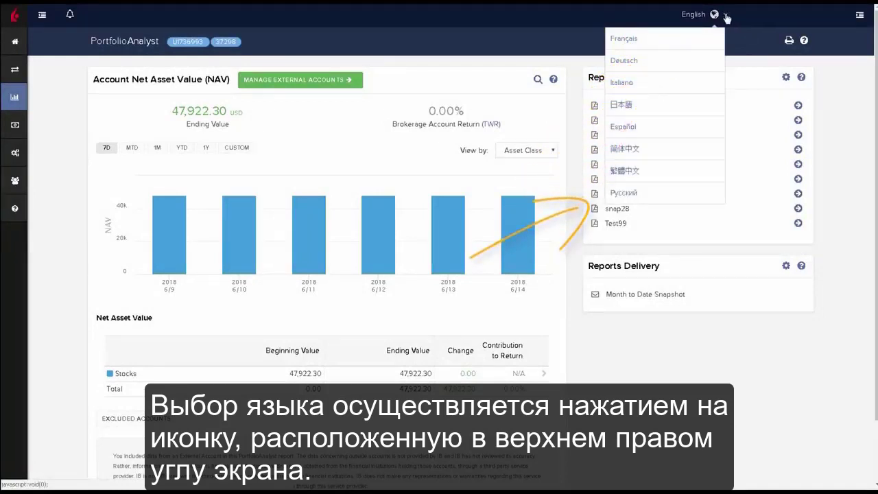
{"action": "left_click", "coordinate": [727, 16]}
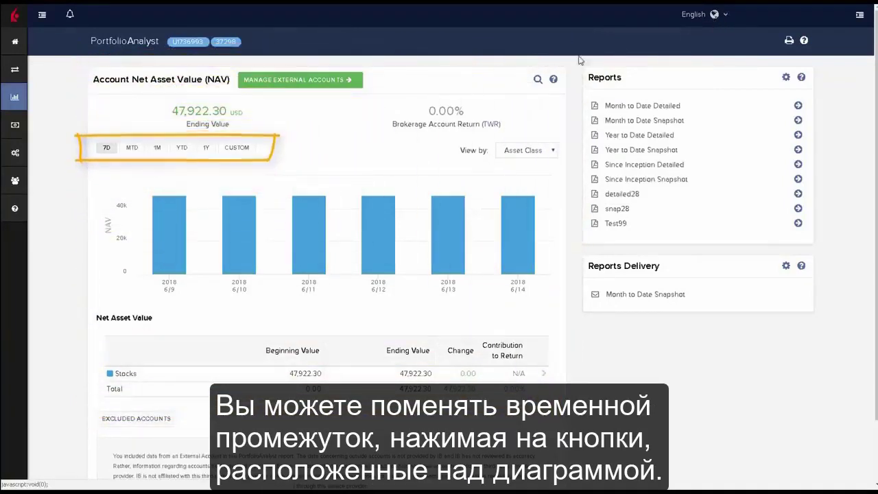
Switch the NAV chart to MTD, keeping it grouped by Asset Class
{"action": "scroll", "coordinate": [439, 261], "scroll_direction": "down", "scroll_amount": 1}
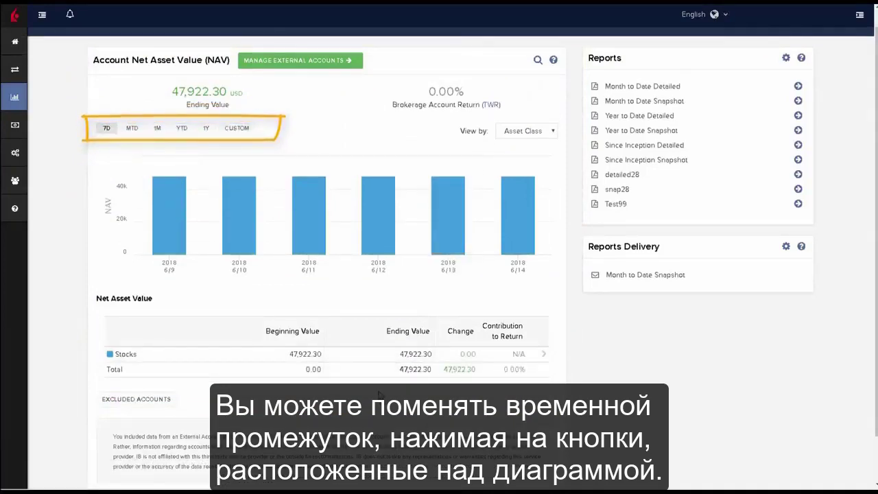
{"action": "left_click", "coordinate": [132, 128]}
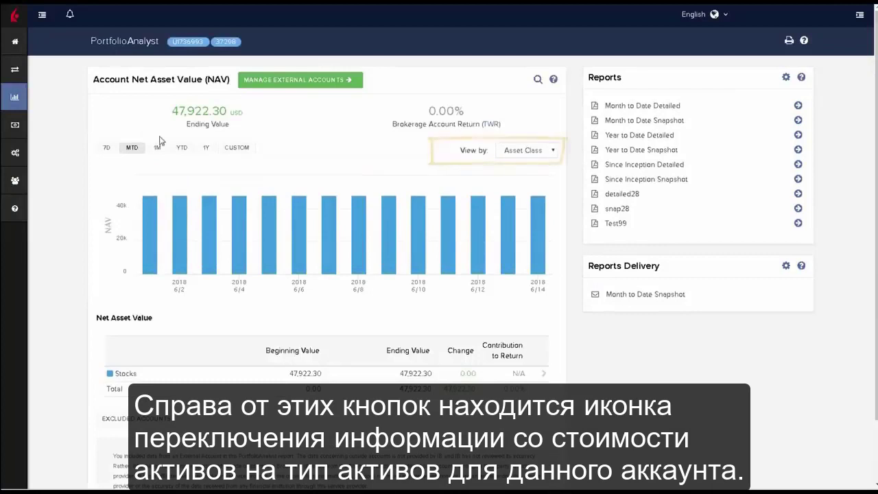
{"action": "left_click", "coordinate": [552, 150]}
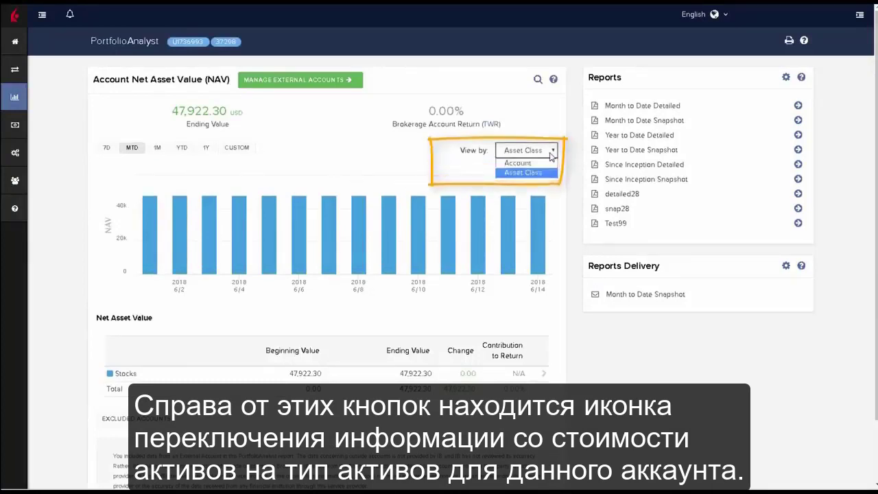
{"action": "left_click", "coordinate": [471, 162]}
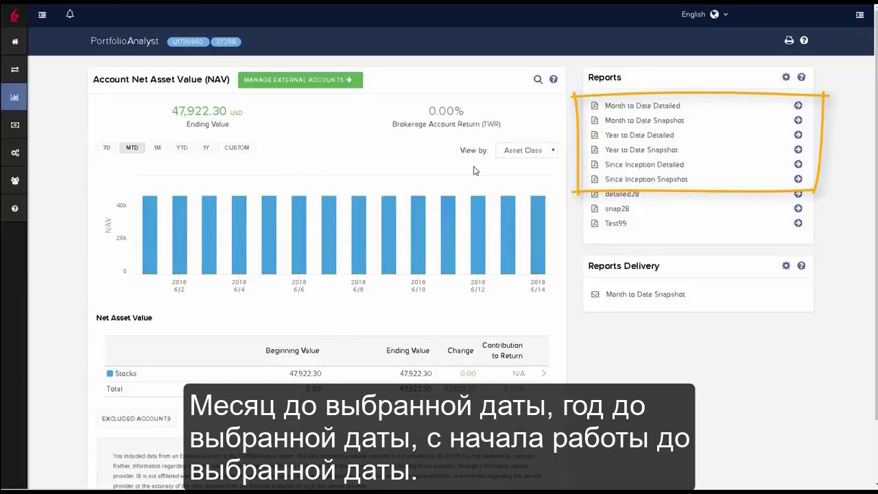
Go to the Reports configuration page and expand, then collapse, Month to Date Snapshot details
{"action": "left_click", "coordinate": [786, 78]}
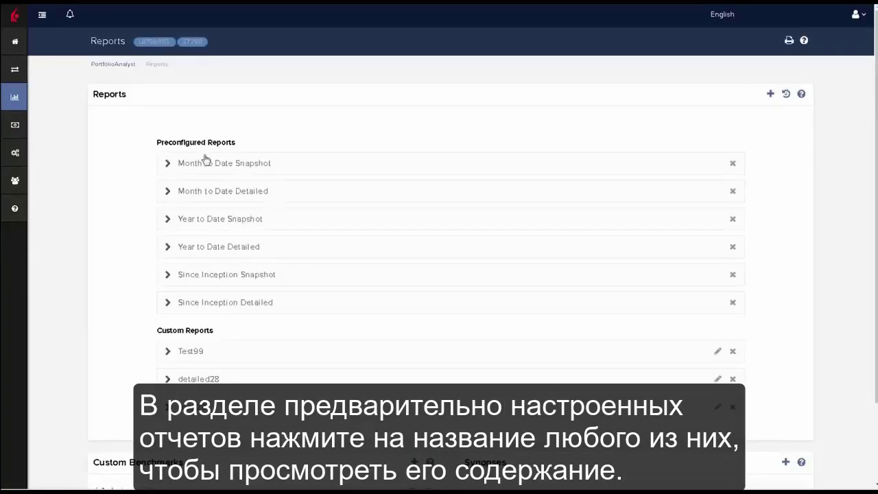
{"action": "left_click", "coordinate": [268, 166]}
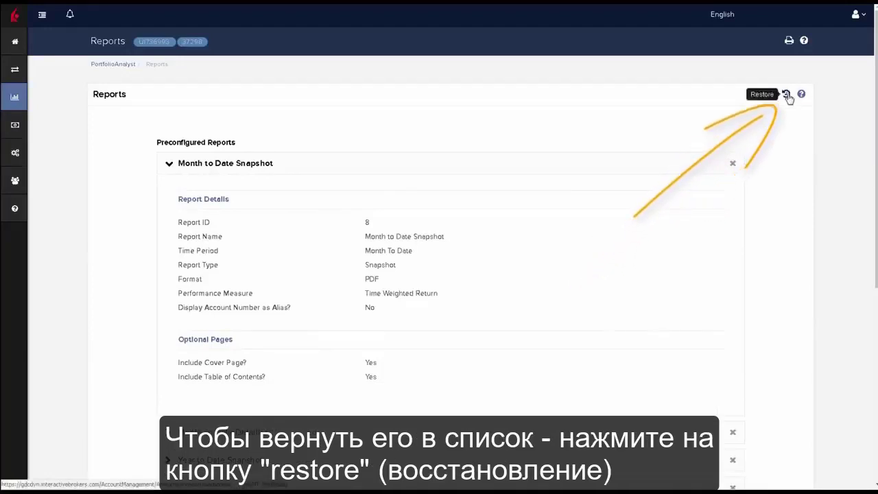
{"action": "left_click", "coordinate": [288, 168]}
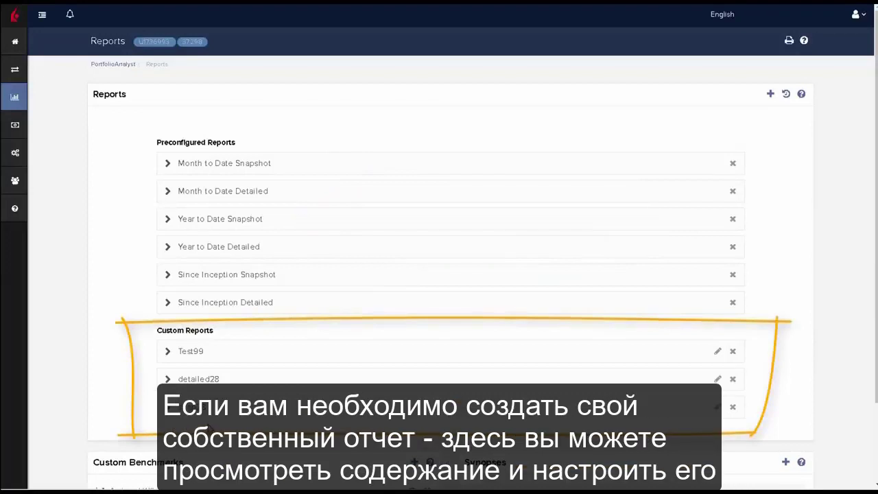
{"action": "scroll", "coordinate": [209, 421], "scroll_direction": "down", "scroll_amount": 1}
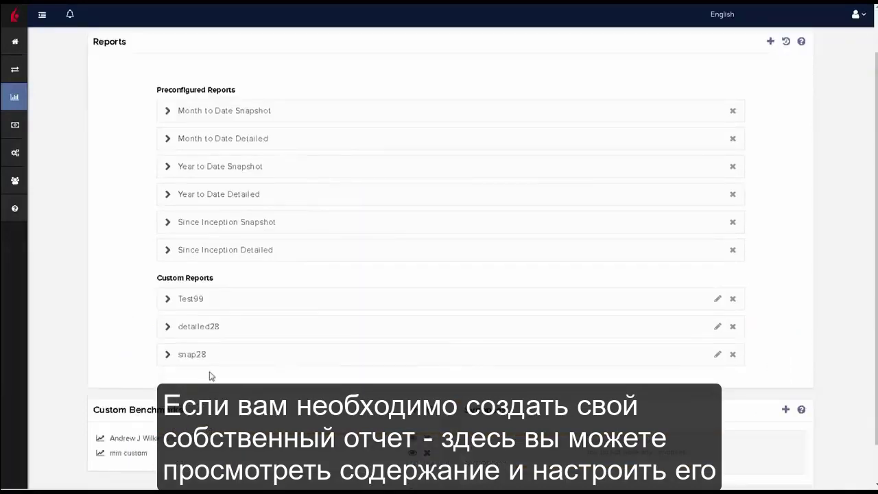
Give the custom report CustomTest a Daily time period and create it
{"action": "scroll", "coordinate": [226, 376], "scroll_direction": "up", "scroll_amount": 1}
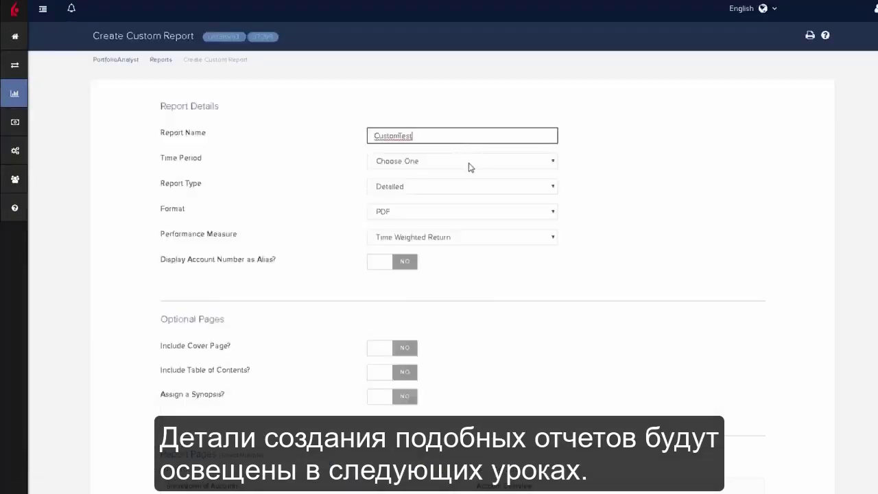
{"action": "left_click", "coordinate": [471, 166]}
{"action": "left_click", "coordinate": [463, 185]}
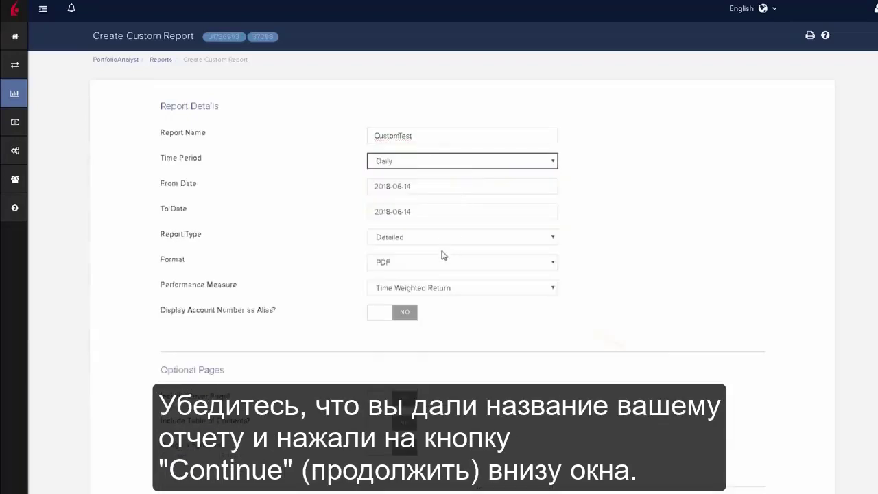
{"action": "scroll", "coordinate": [443, 254], "scroll_direction": "down", "scroll_amount": 3}
{"action": "left_click", "coordinate": [813, 450]}
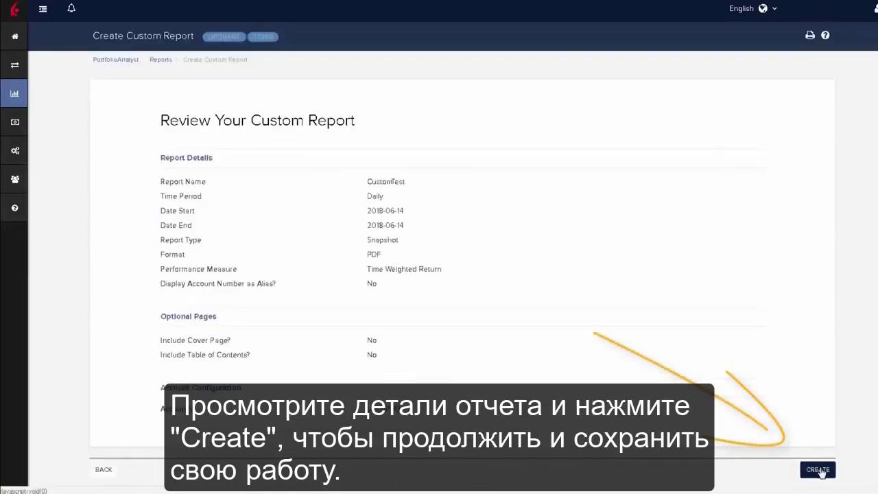
{"action": "left_click", "coordinate": [818, 469]}
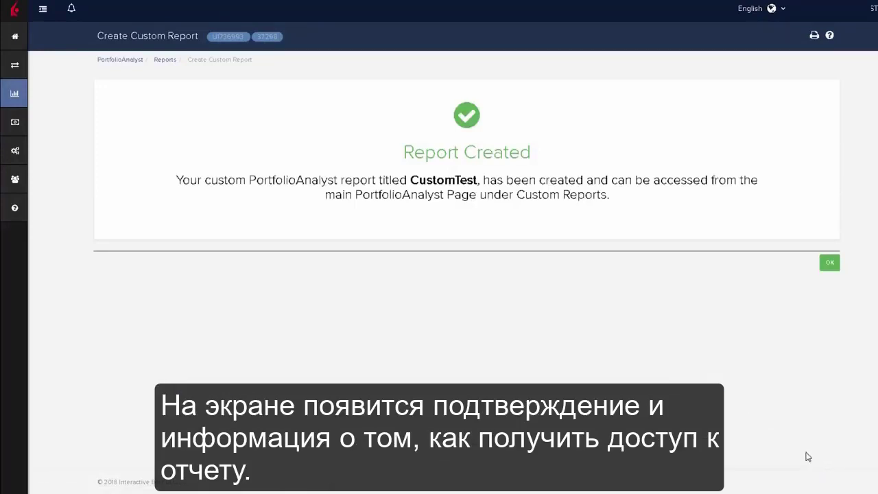
Acknowledge the Report Created confirmation with OK
{"action": "left_click", "coordinate": [830, 264]}
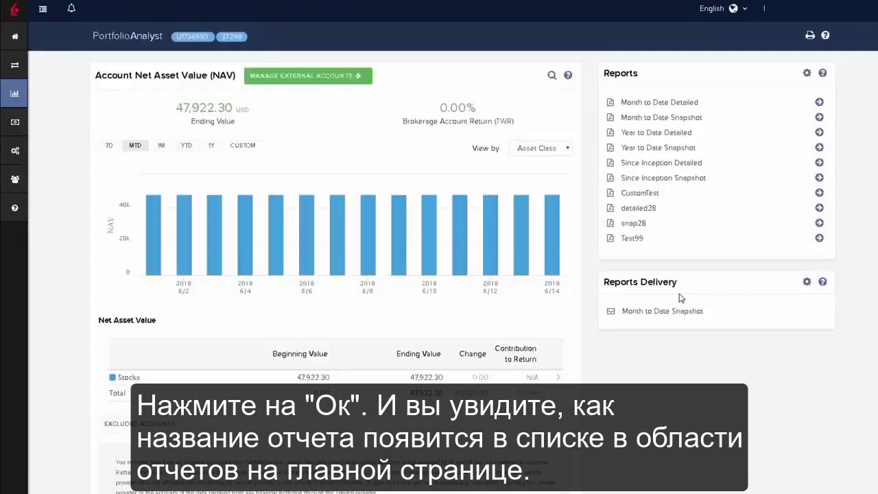
Select Month to Date Detailed, Year to Date Snapshot and Detailed for Email delivery, then continue to review
{"action": "left_click", "coordinate": [807, 283]}
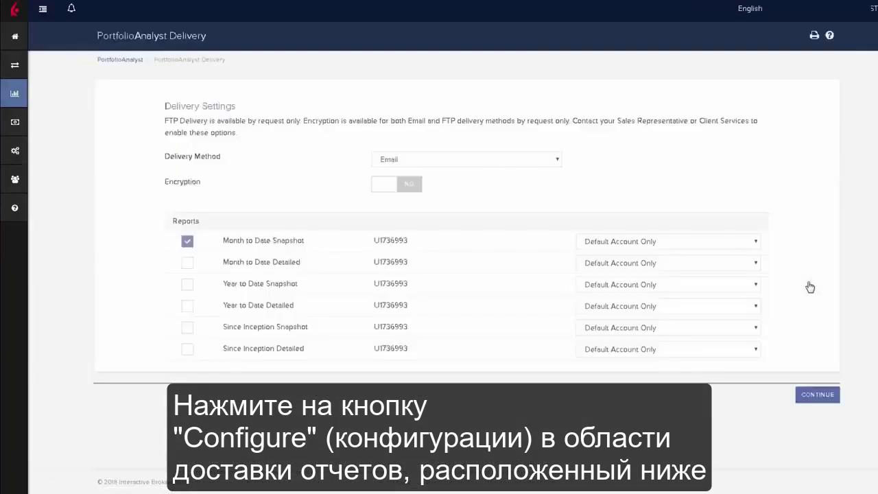
{"action": "left_click", "coordinate": [187, 262]}
{"action": "left_click", "coordinate": [187, 284]}
{"action": "left_click", "coordinate": [187, 306]}
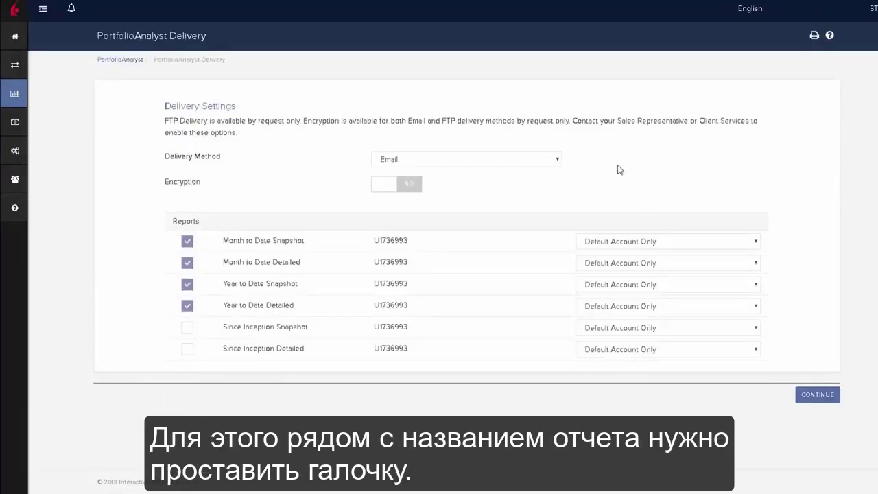
{"action": "left_click", "coordinate": [554, 161]}
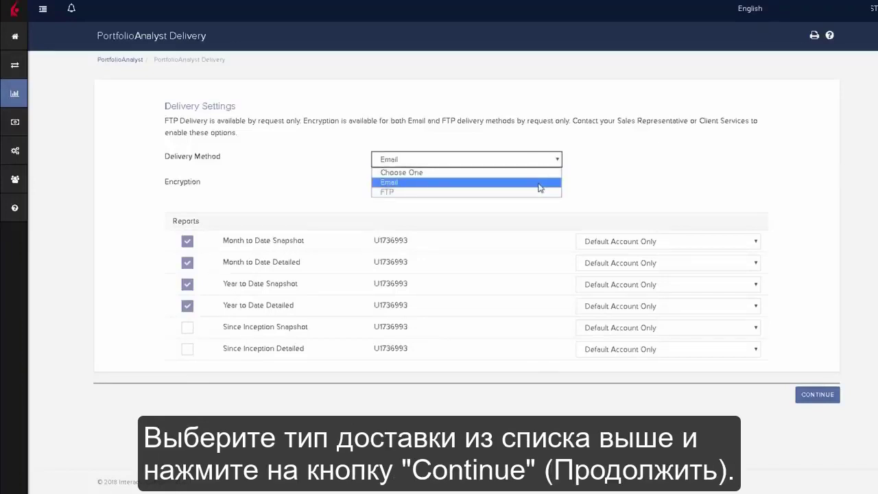
{"action": "left_click", "coordinate": [538, 185]}
{"action": "left_click", "coordinate": [816, 396]}
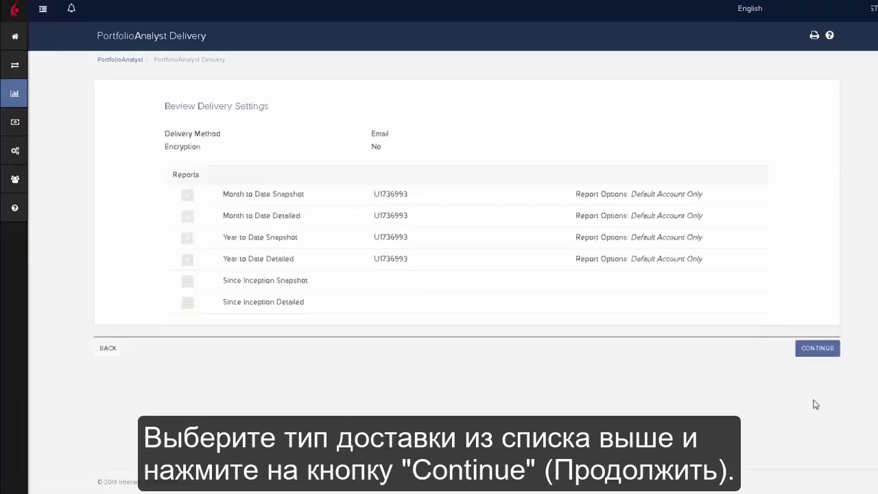